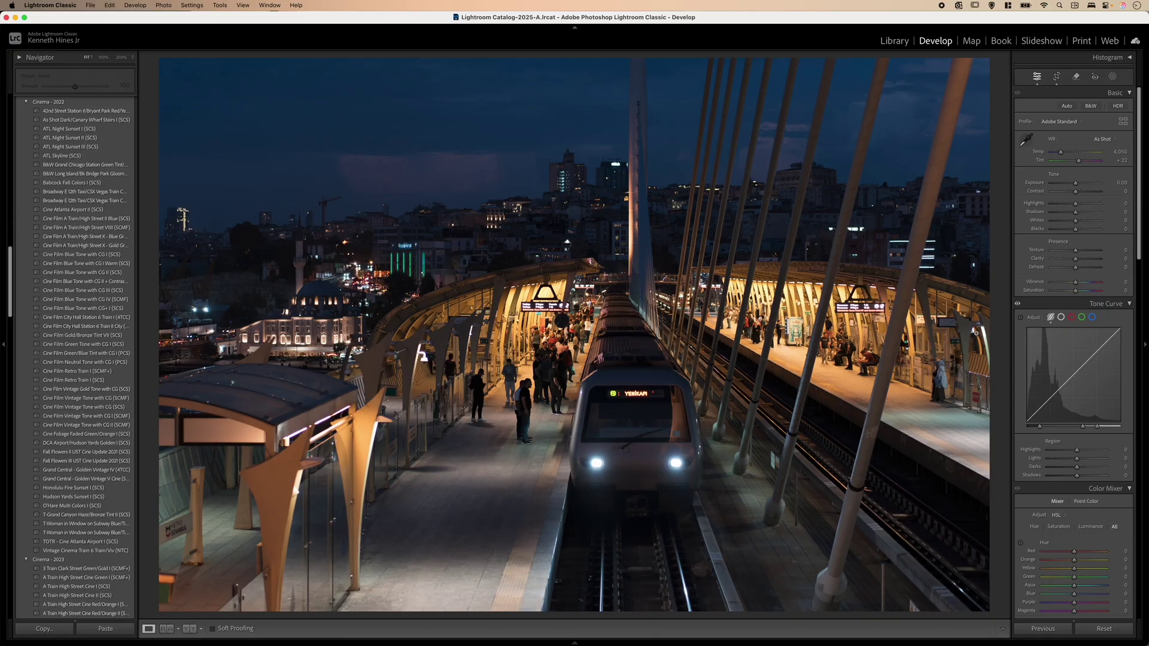
# - Set white balance to Temp 3,743 and Tint 0, with Highlights −70, Shadows +50, Whites +29 and Blacks −42
pyautogui.click(611, 310)
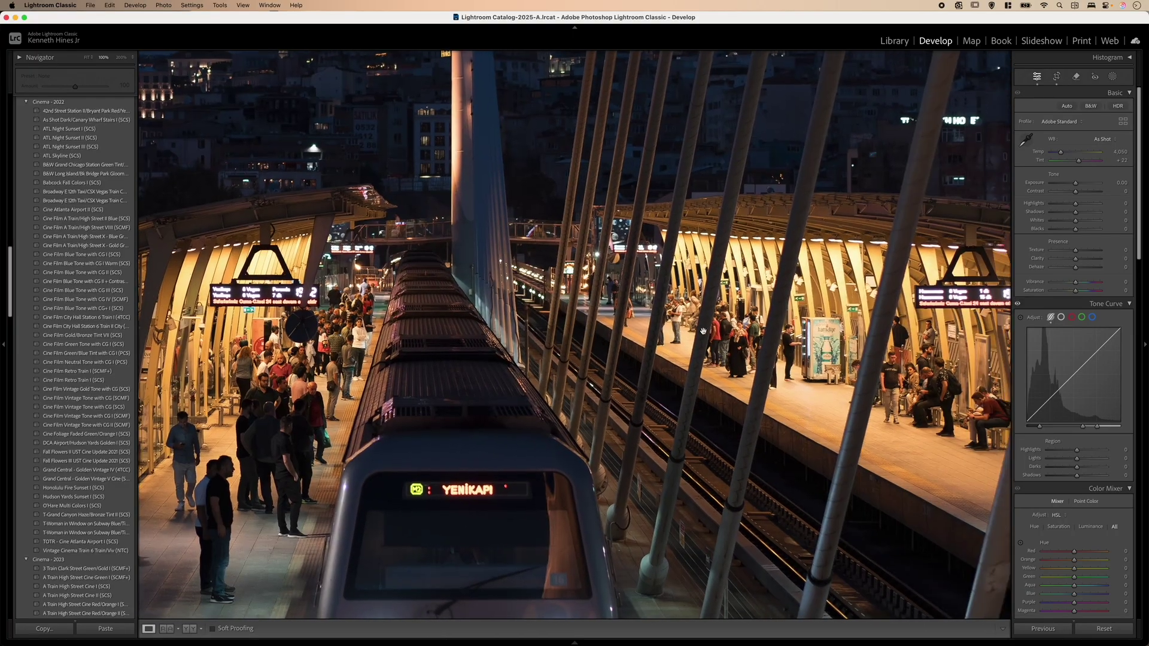
pyautogui.click(796, 280)
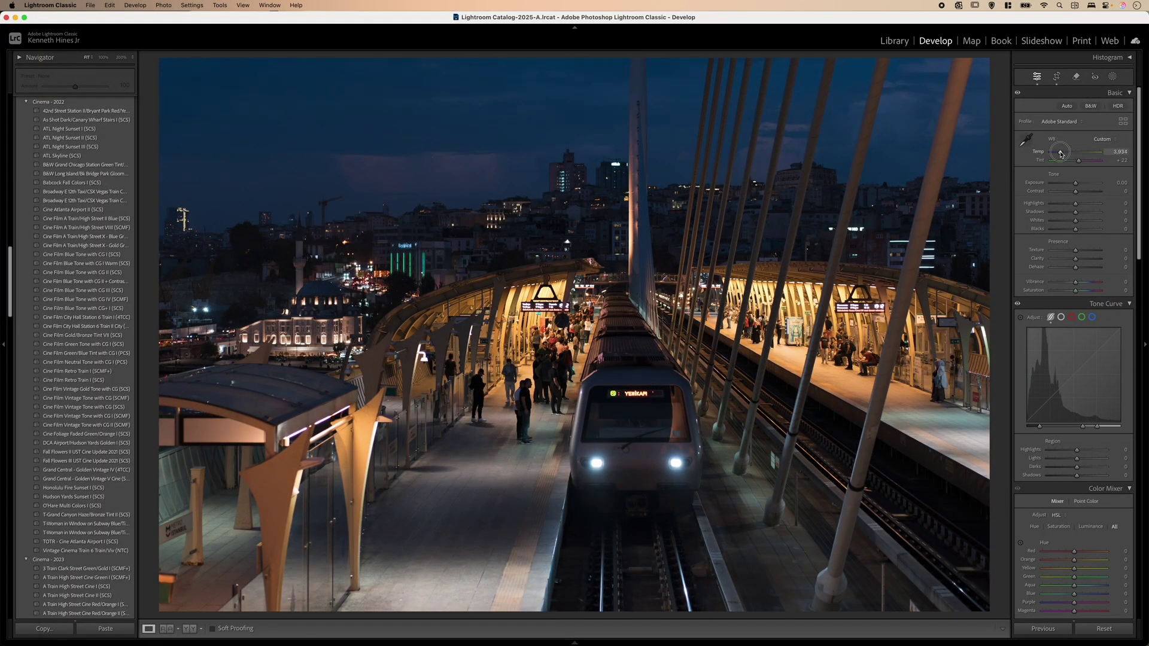
pyautogui.moveTo(1060, 153); pyautogui.dragTo(1061, 153)
pyautogui.moveTo(1075, 203); pyautogui.dragTo(1058, 206)
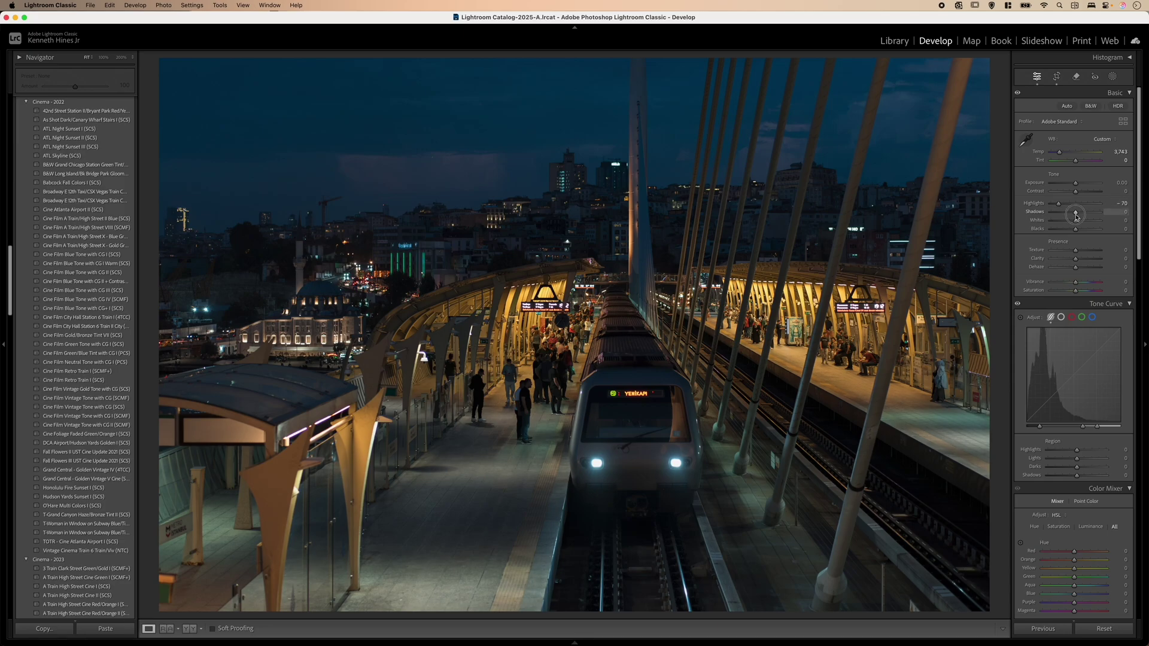
pyautogui.moveTo(1088, 216); pyautogui.dragTo(1088, 213)
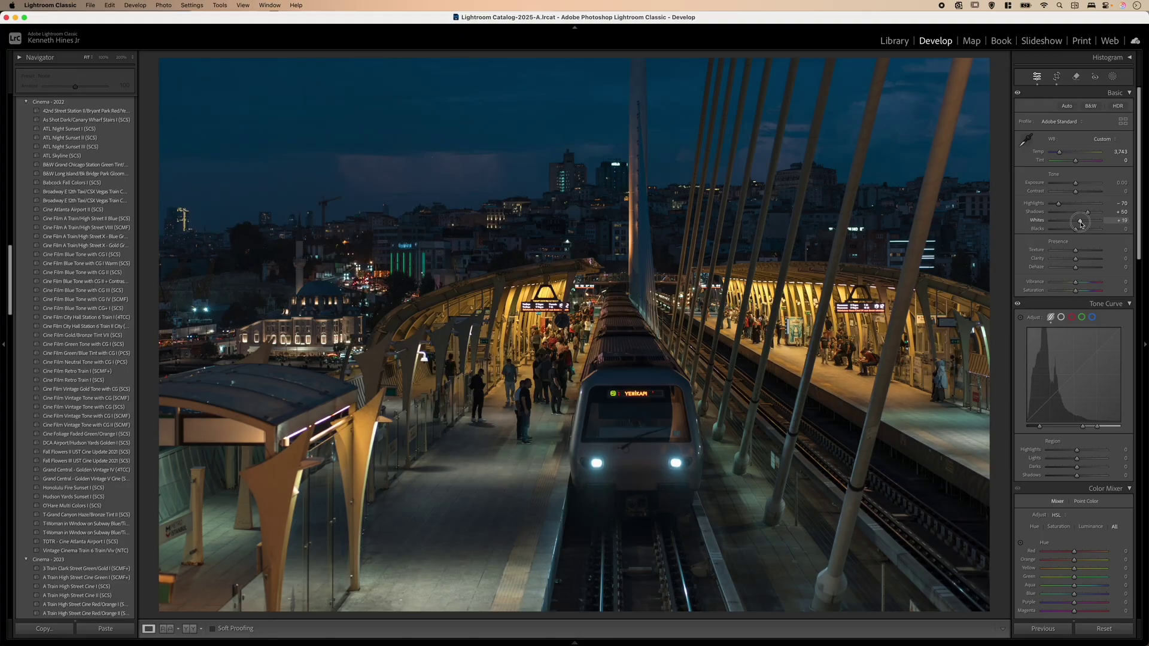
pyautogui.moveTo(1082, 223); pyautogui.dragTo(1083, 221)
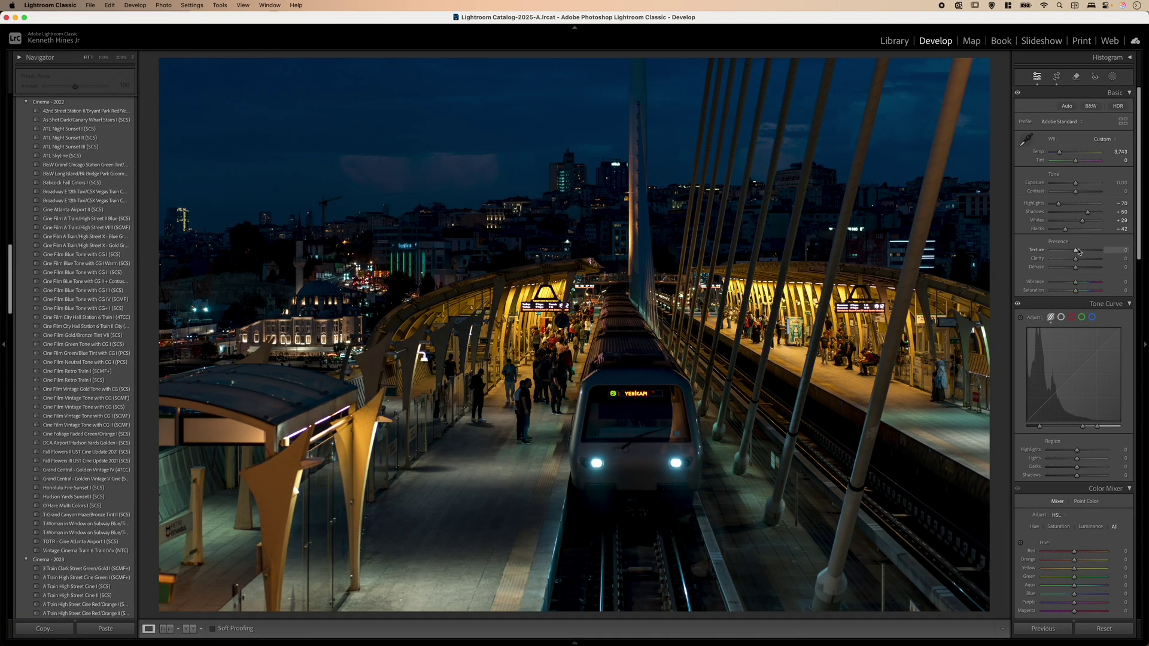
# - Set the photo's Texture to +21 and Clarity to +23
pyautogui.moveTo(1081, 253); pyautogui.dragTo(1080, 262)
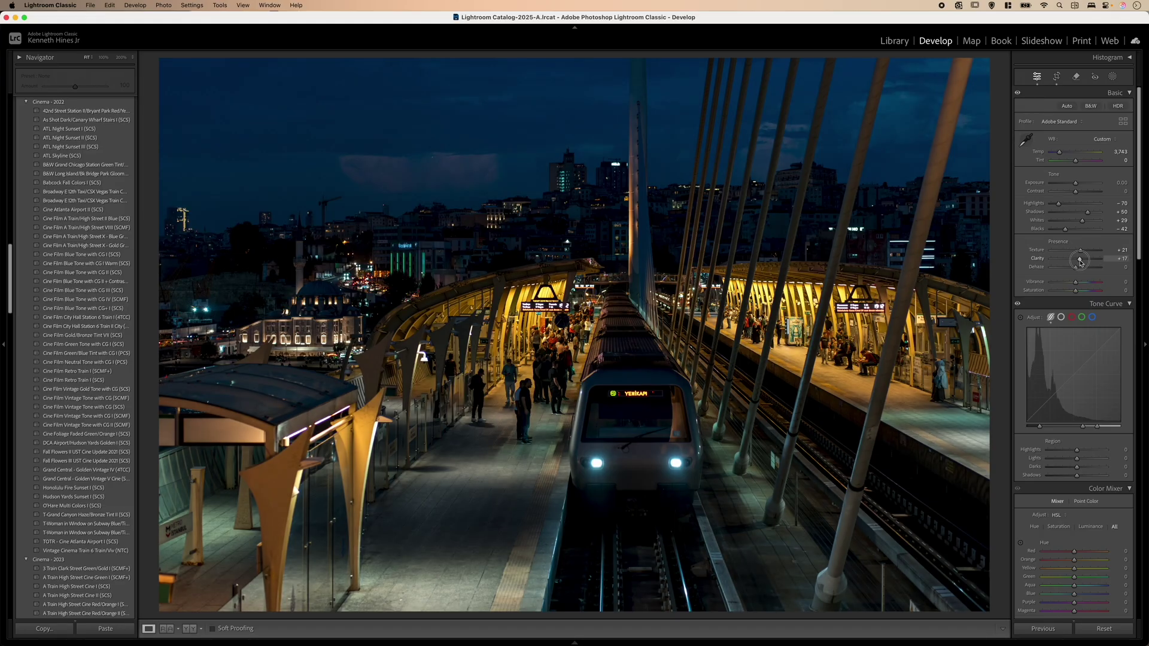
pyautogui.scroll(-1, 1139, 222)
pyautogui.scroll(1, 1138, 222)
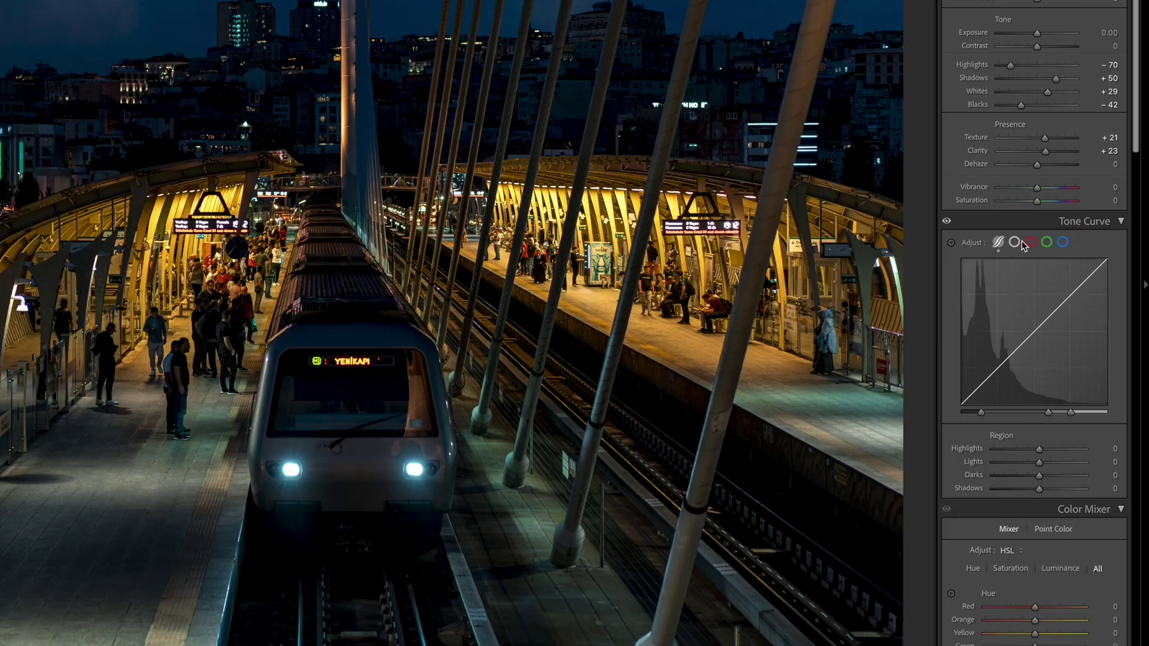
# - Apply the Skyline Curve Strong preset to the point curve
pyautogui.click(1015, 243)
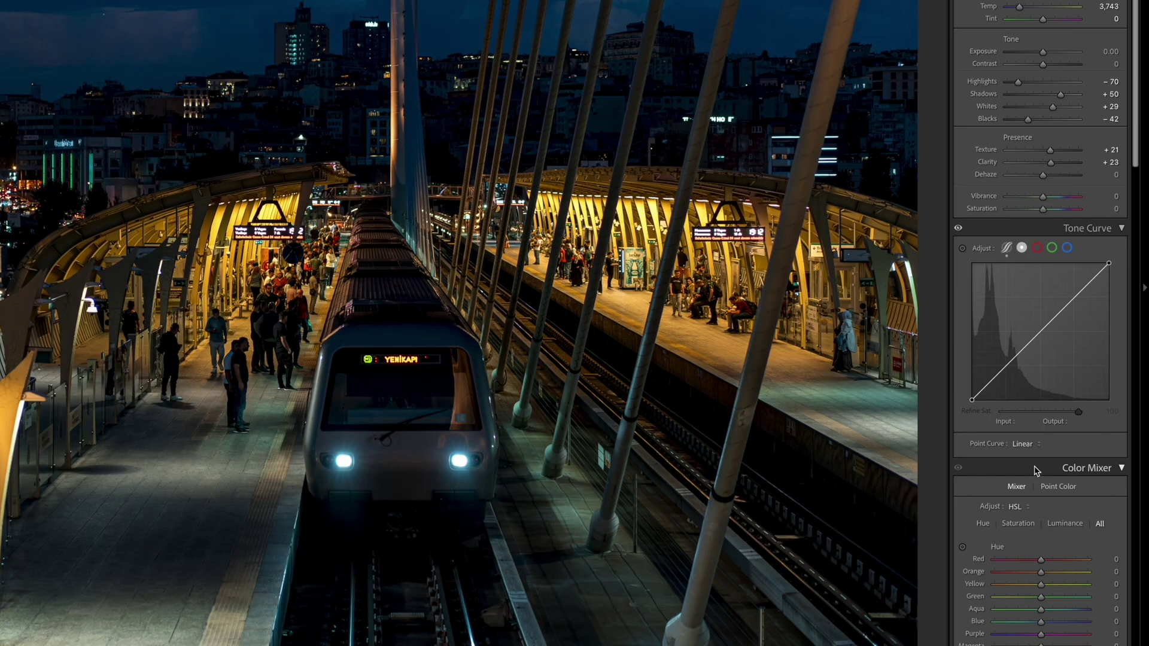
pyautogui.click(1037, 447)
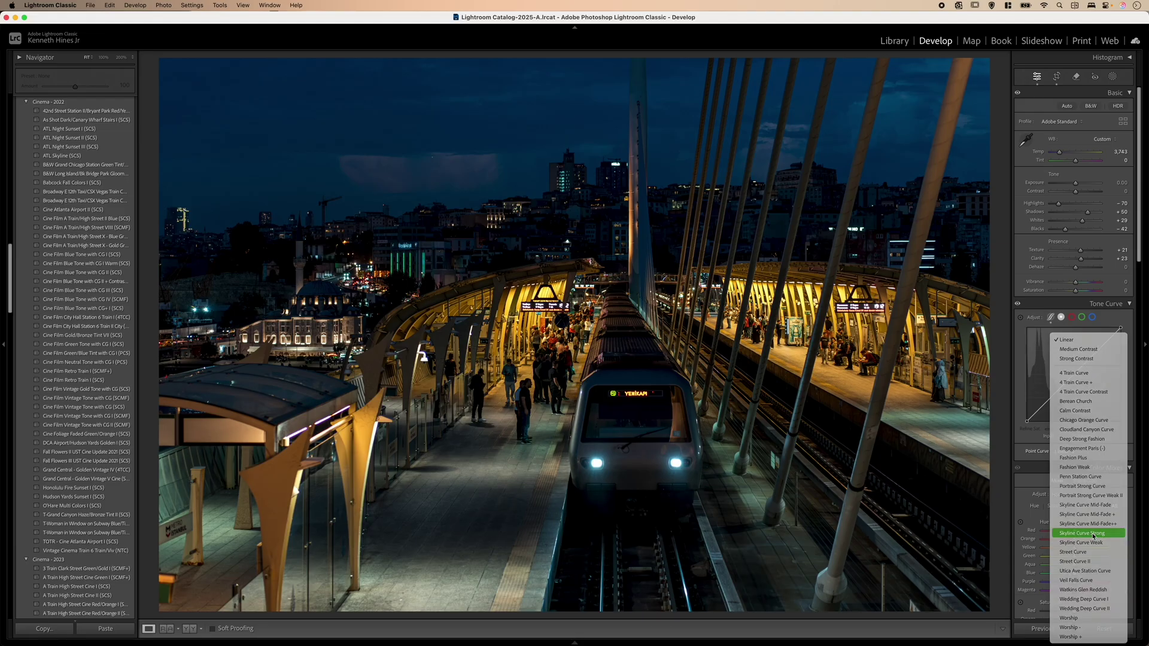
pyautogui.click(1068, 562)
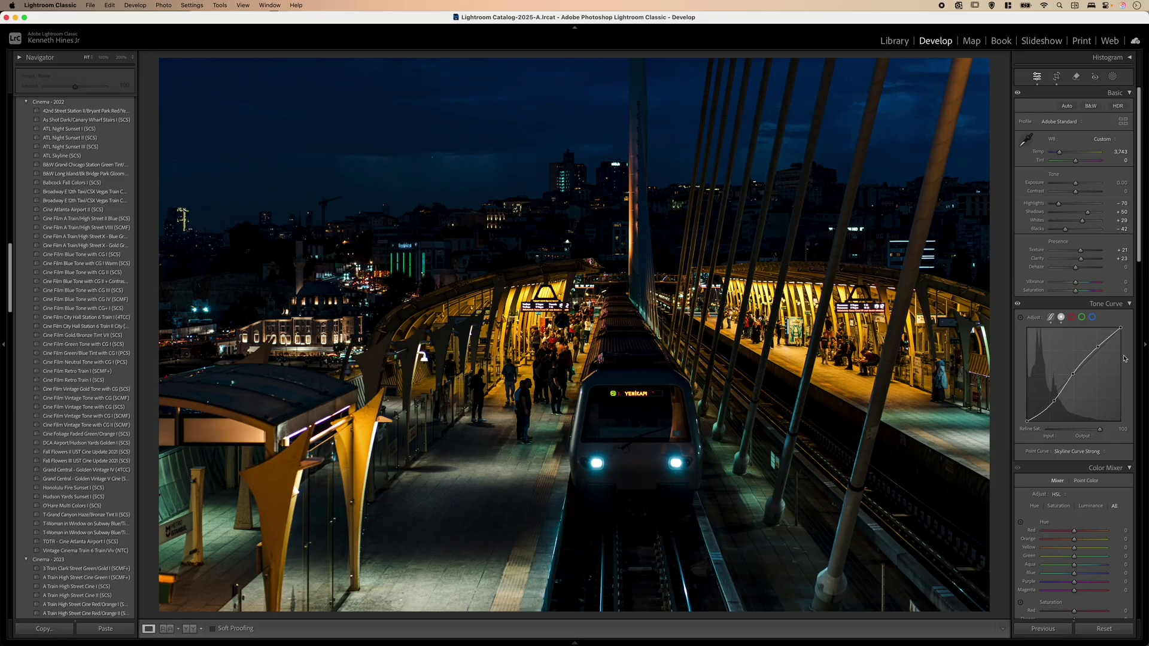
# - Lift the parametric tone curve's dark regions, setting Darks to +26 and Shadows to +100
pyautogui.click(1051, 318)
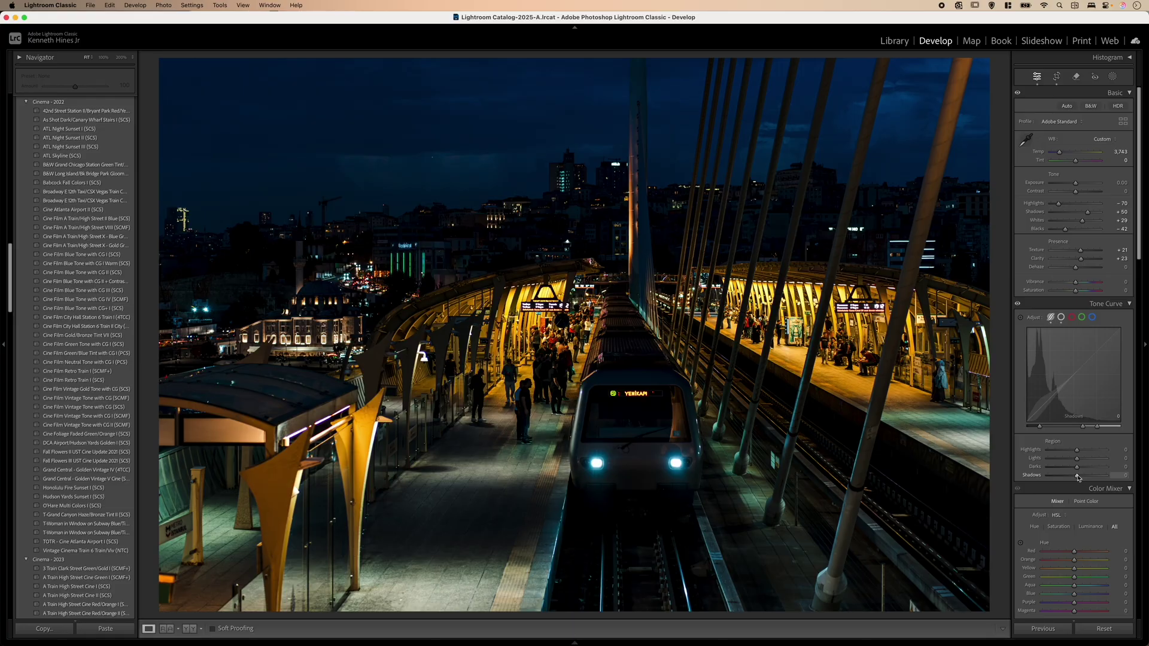
pyautogui.moveTo(1077, 468); pyautogui.dragTo(1086, 471)
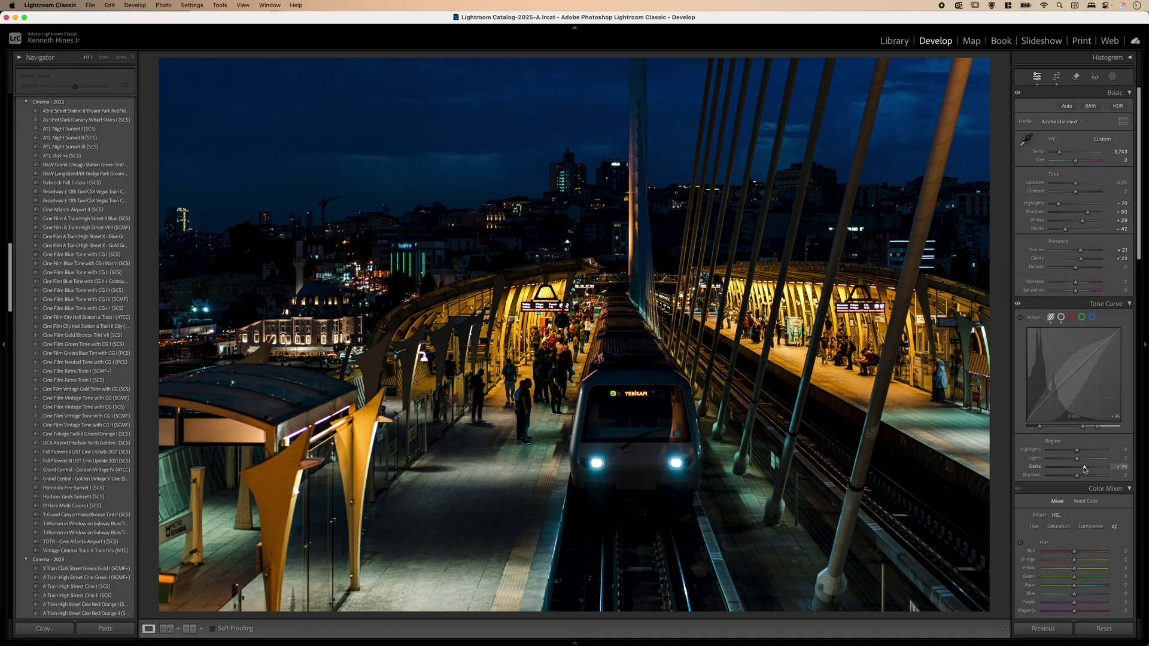
pyautogui.moveTo(1077, 475); pyautogui.dragTo(1119, 474)
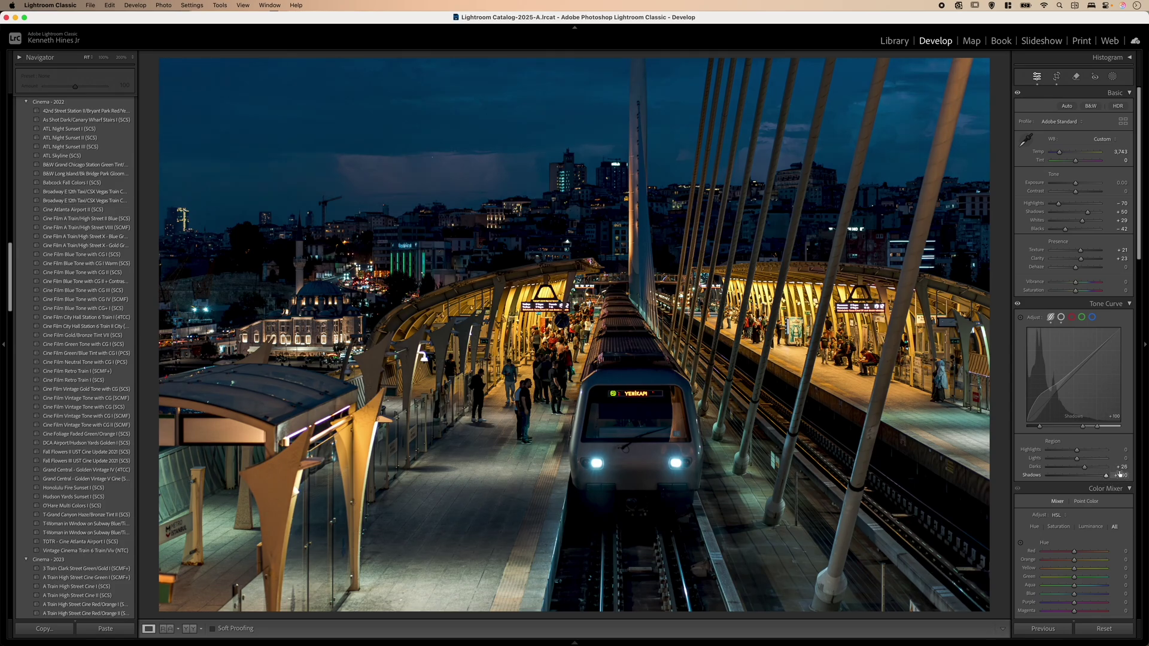
# - Set the HSL hues to Red +30, Orange +8, Yellow −48, Green −100 and Blue −55
pyautogui.scroll(-10, 1140, 314)
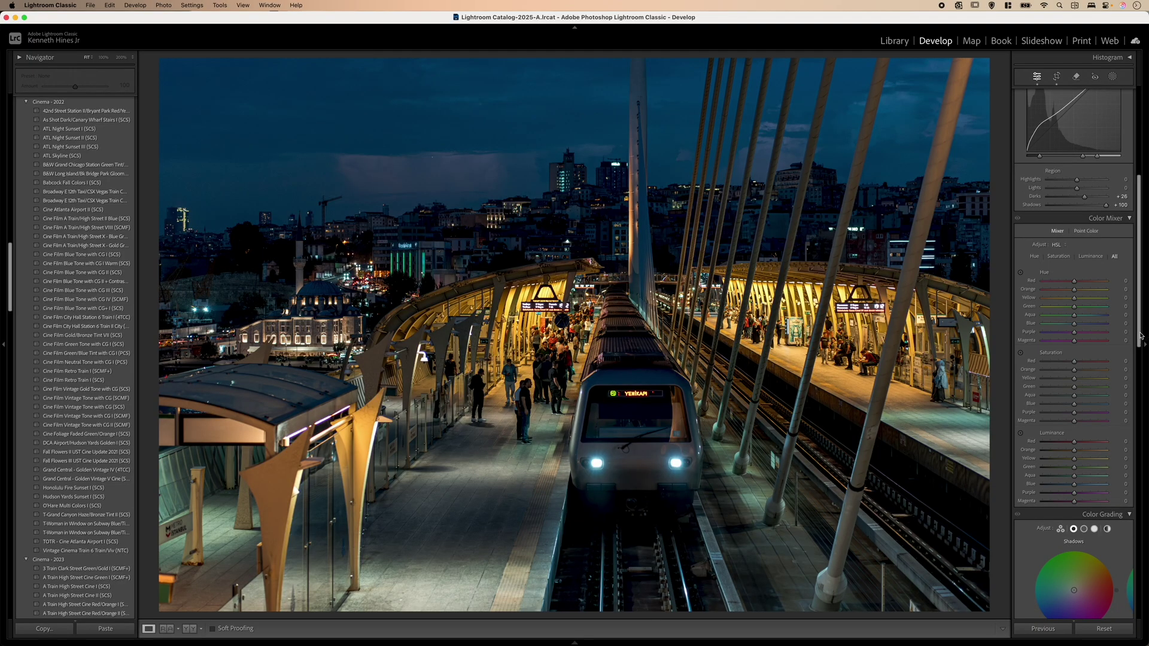
pyautogui.moveTo(1074, 281); pyautogui.dragTo(1038, 307)
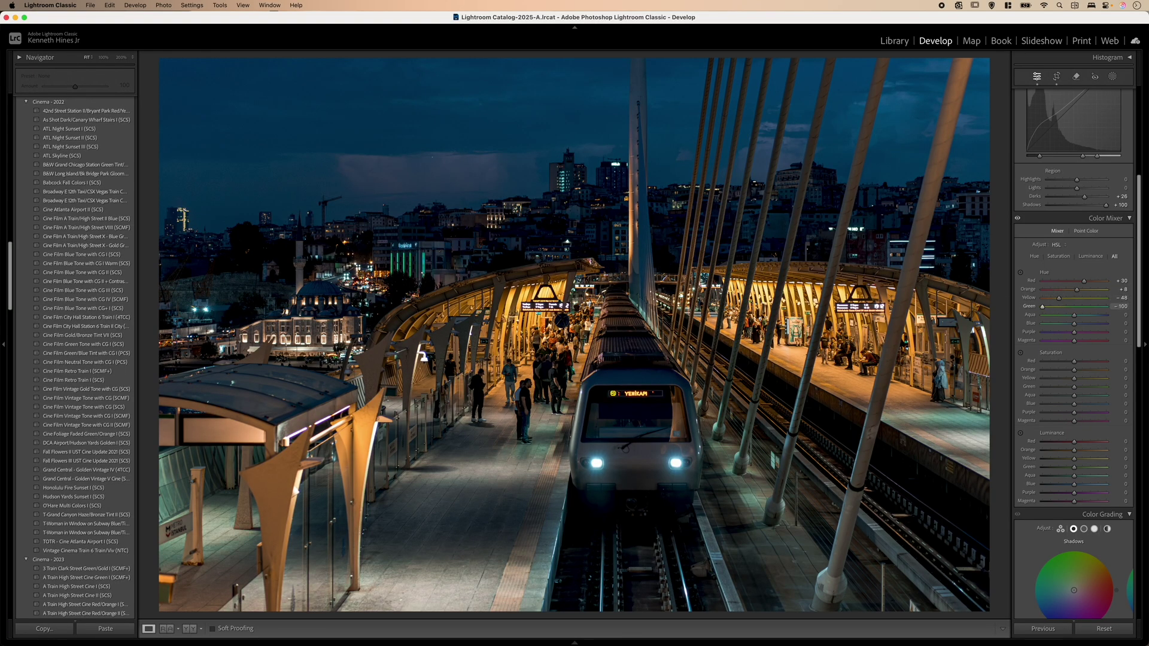
pyautogui.click(1074, 324)
pyautogui.moveTo(1075, 325); pyautogui.dragTo(1058, 327)
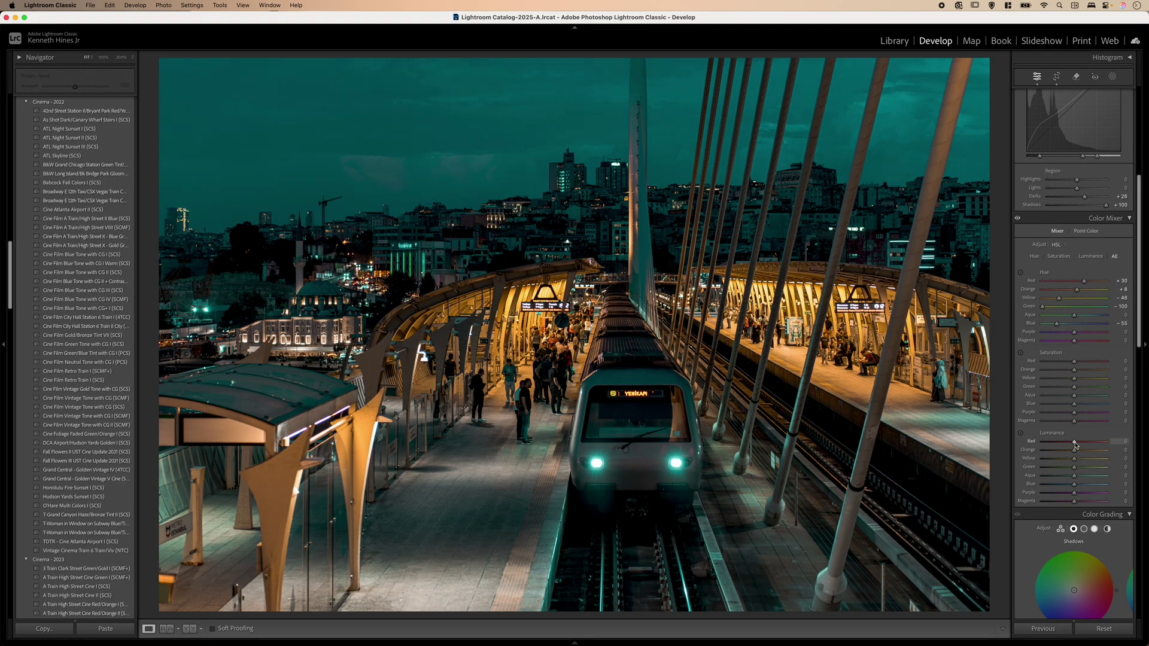
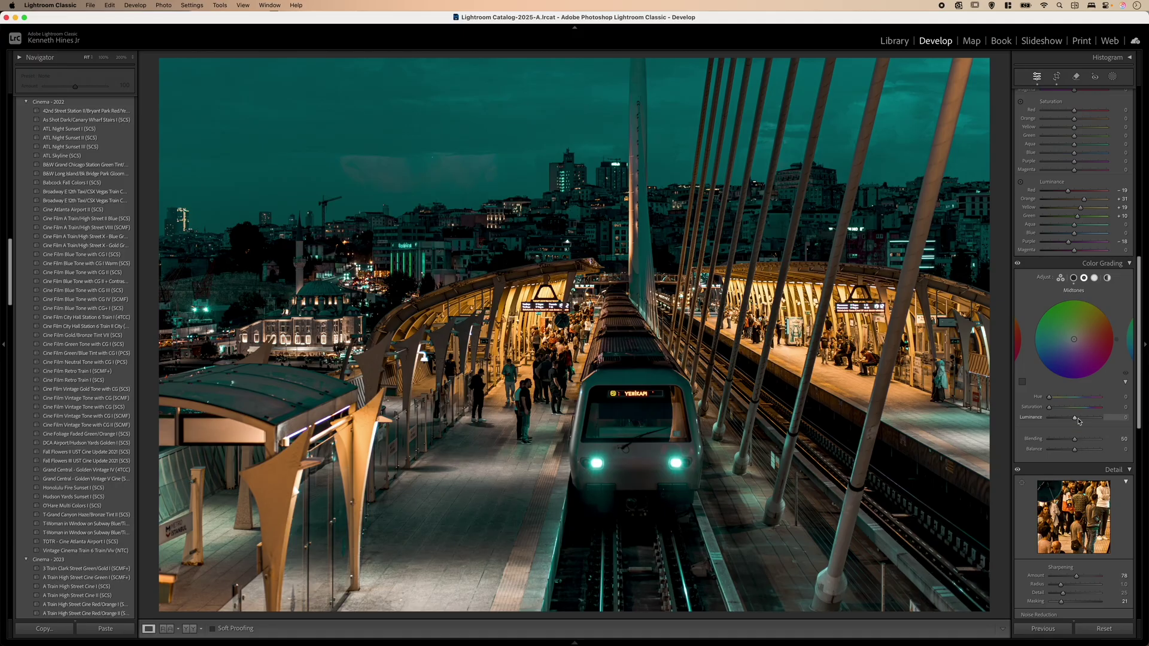
# - In color grading, set Midtones luminance to +69 and grade the Highlights with hue 42, saturation 33 and luminance +19
pyautogui.moveTo(1076, 420); pyautogui.dragTo(1091, 419)
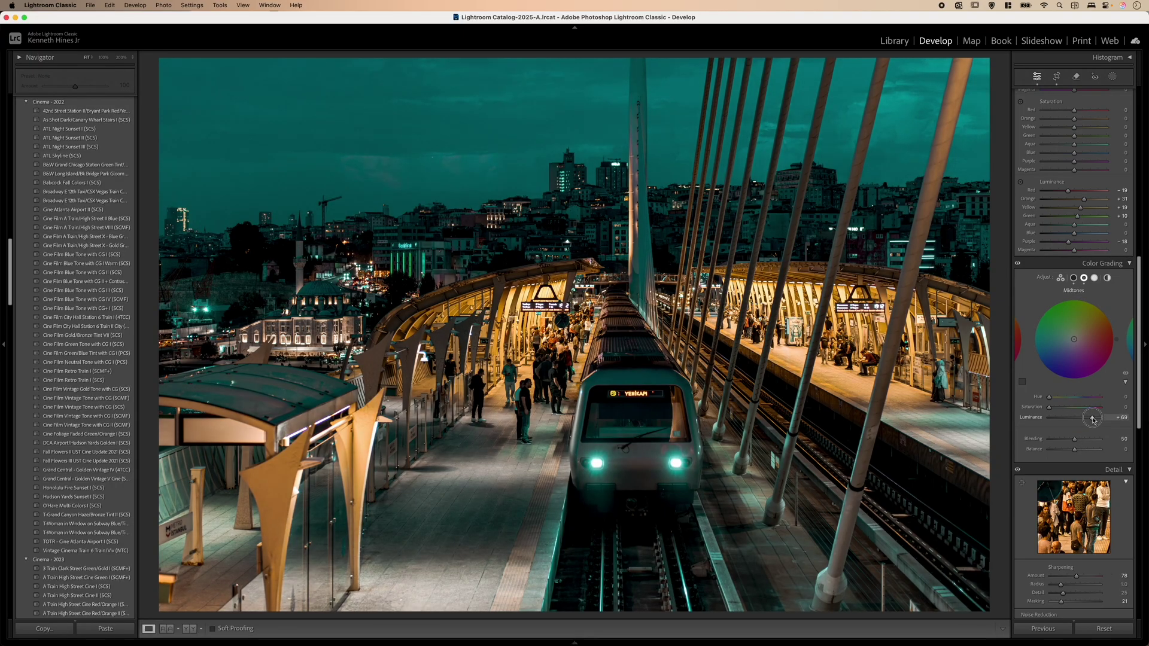
pyautogui.click(1094, 278)
pyautogui.moveTo(1049, 397); pyautogui.dragTo(1079, 420)
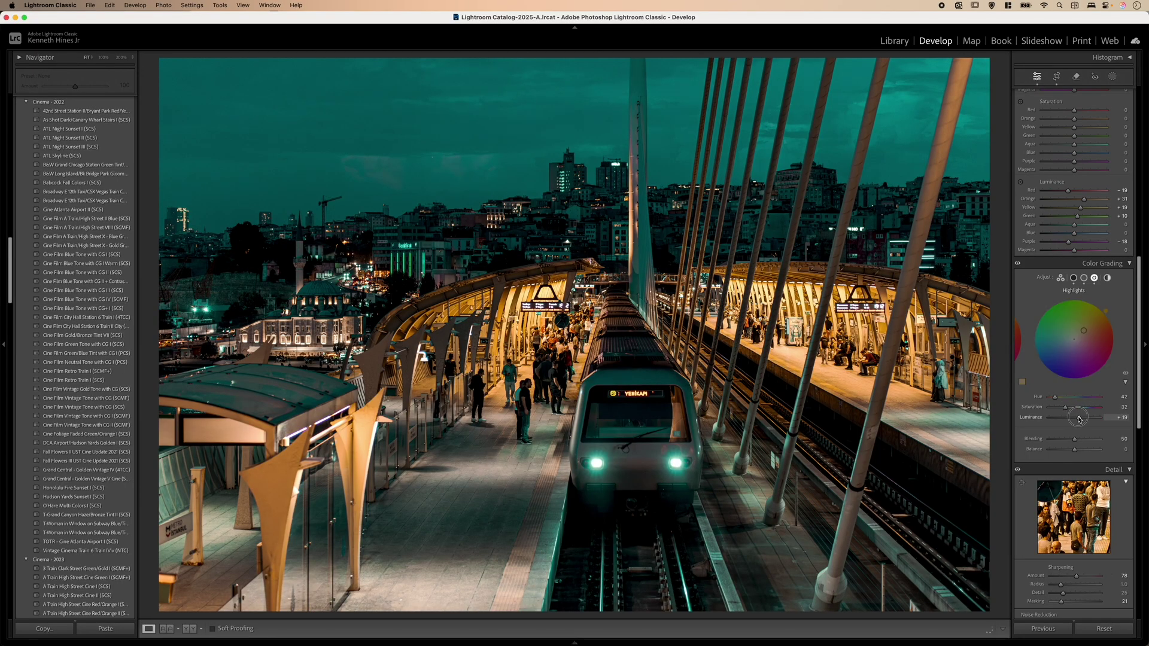
# - Set the Global color grade to hue 224, saturation 24 and luminance −23, and shift the grading balance slightly toward the shadows
pyautogui.click(1108, 278)
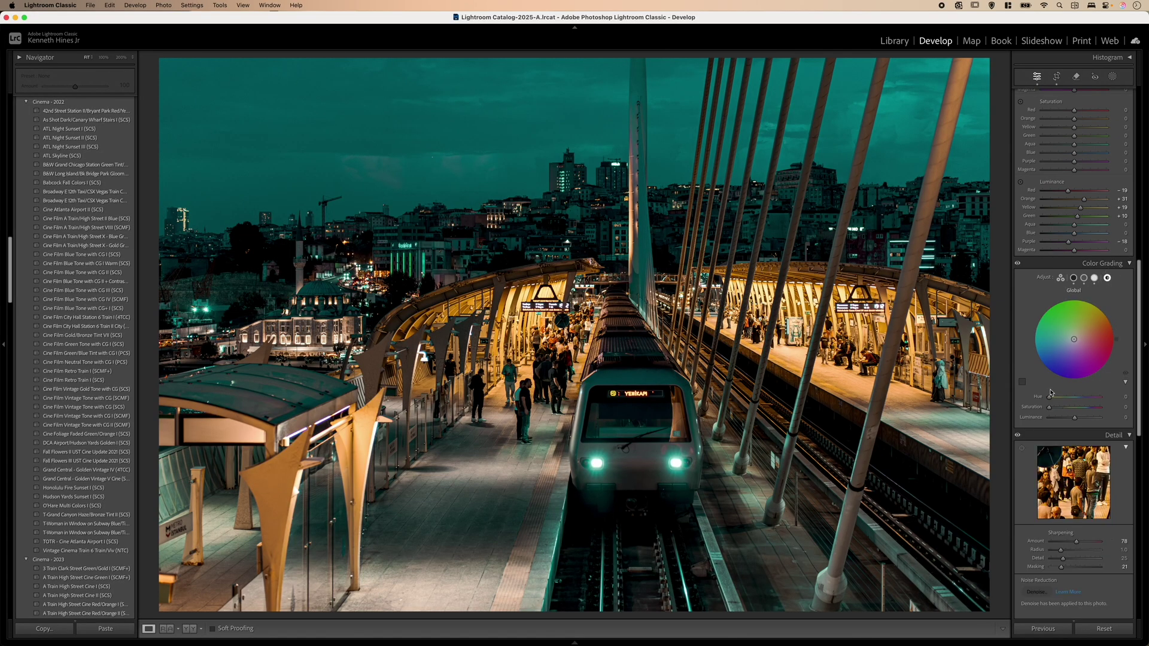
pyautogui.moveTo(1050, 400); pyautogui.dragTo(1085, 403)
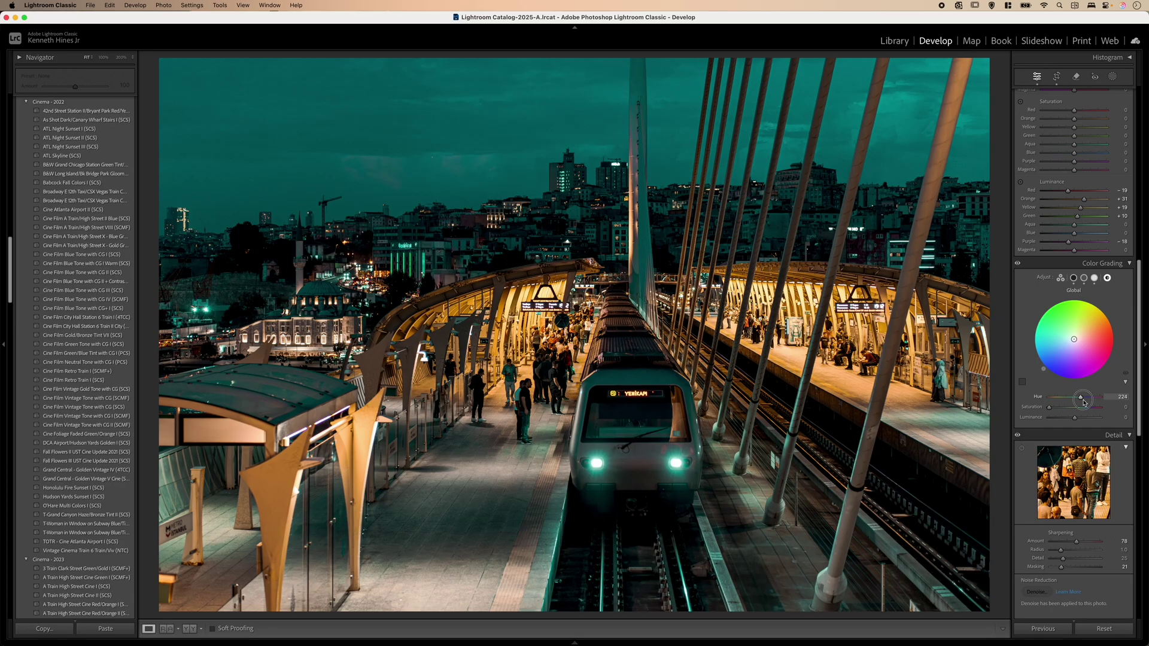
pyautogui.moveTo(1049, 409); pyautogui.dragTo(1071, 420)
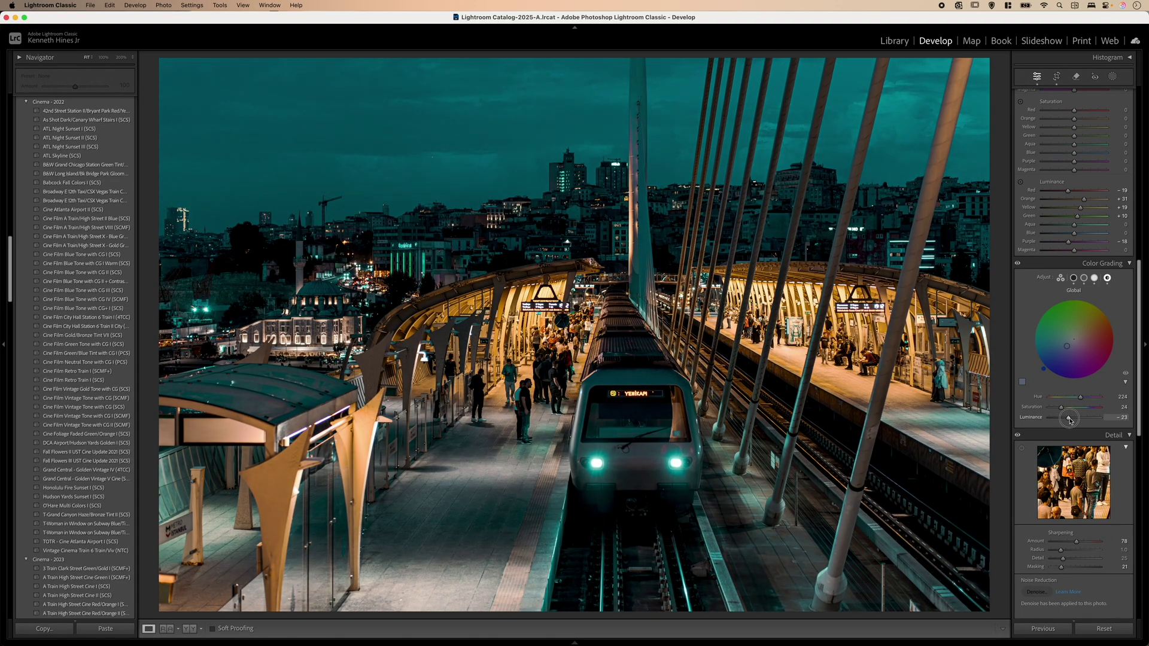
pyautogui.click(1060, 277)
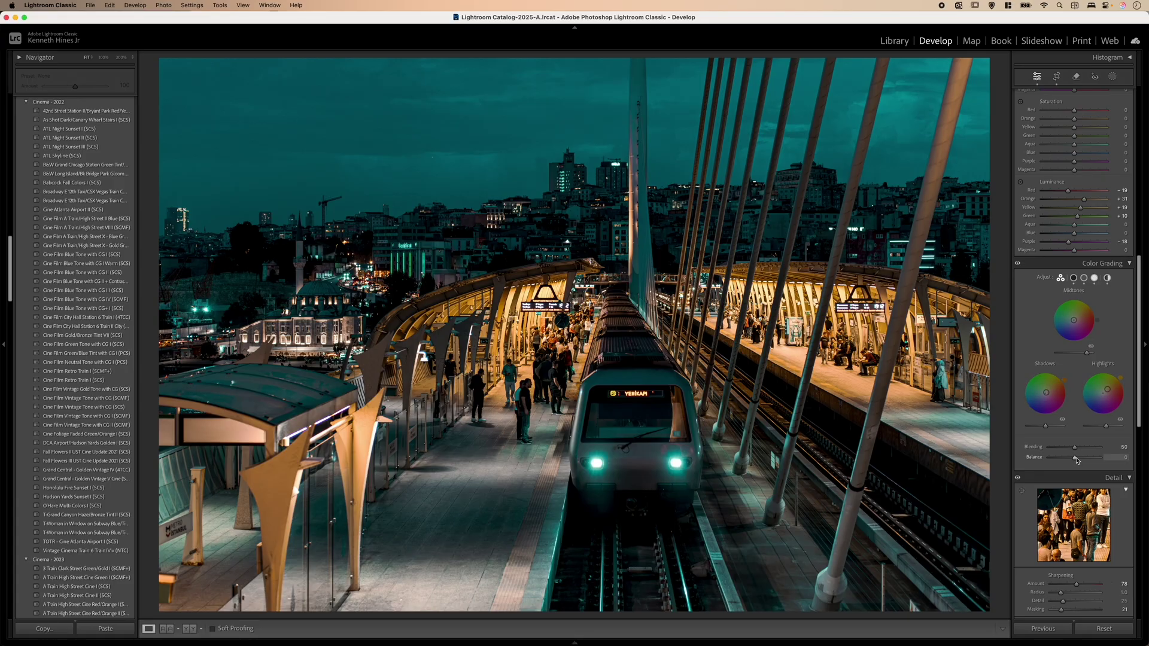
pyautogui.moveTo(1077, 459); pyautogui.dragTo(1071, 462)
# - Apply the Artistic 03 profile to the photo with an amount of 50
pyautogui.scroll(10, 1085, 133)
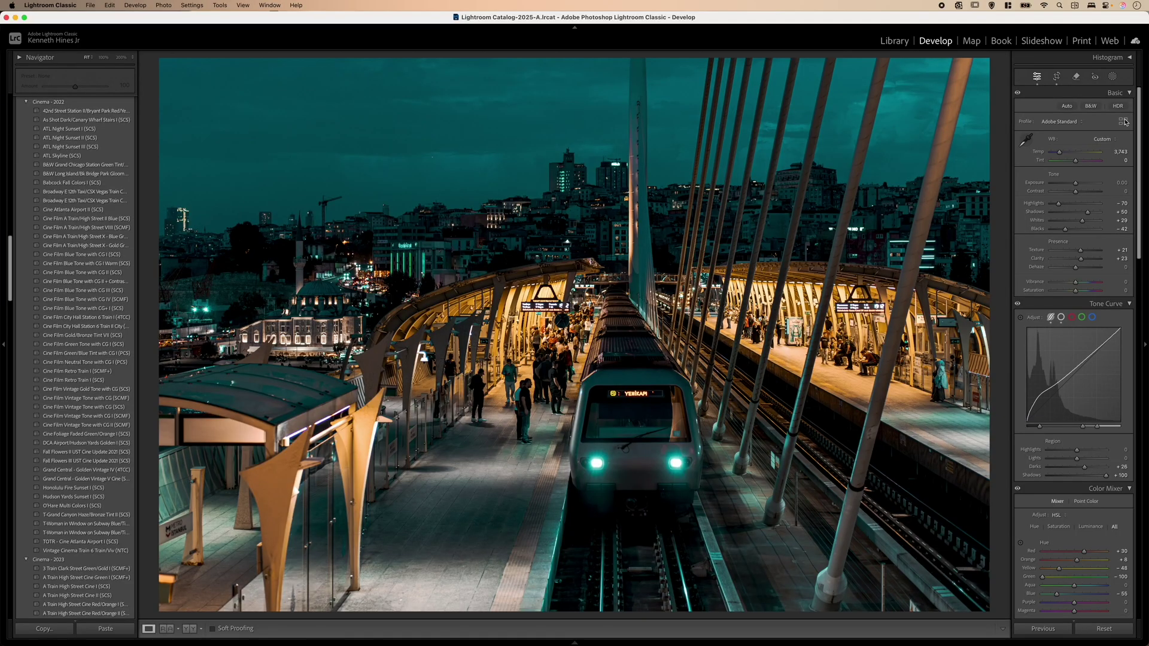
pyautogui.click(1123, 122)
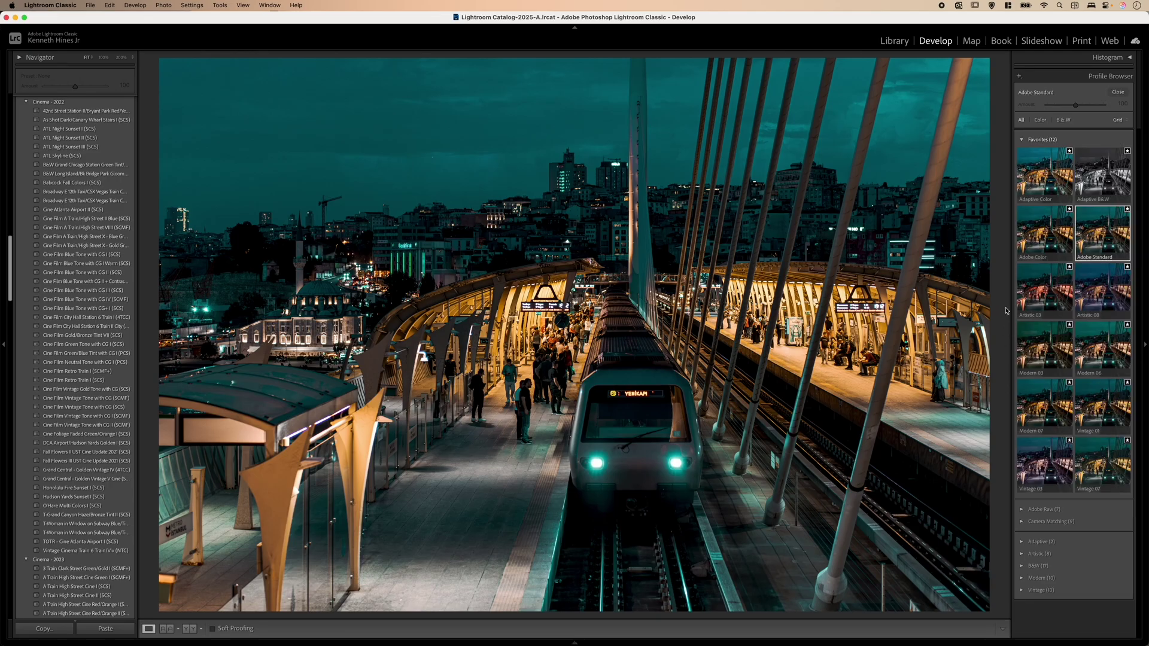
pyautogui.click(1044, 290)
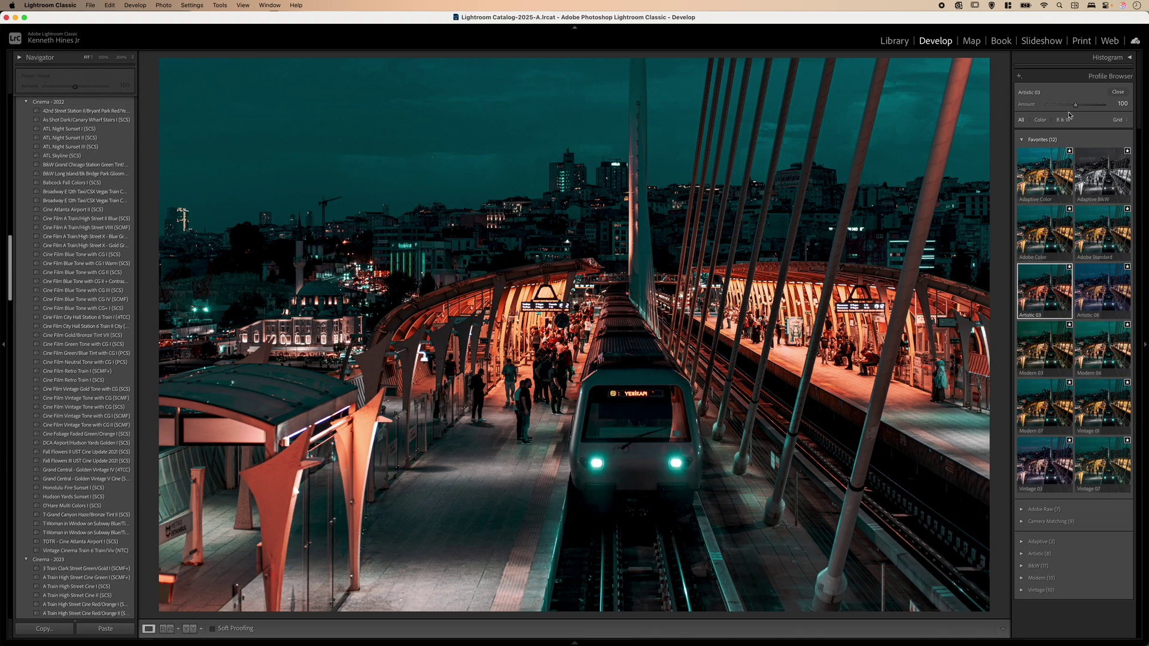
pyautogui.moveTo(1077, 106); pyautogui.dragTo(1062, 107)
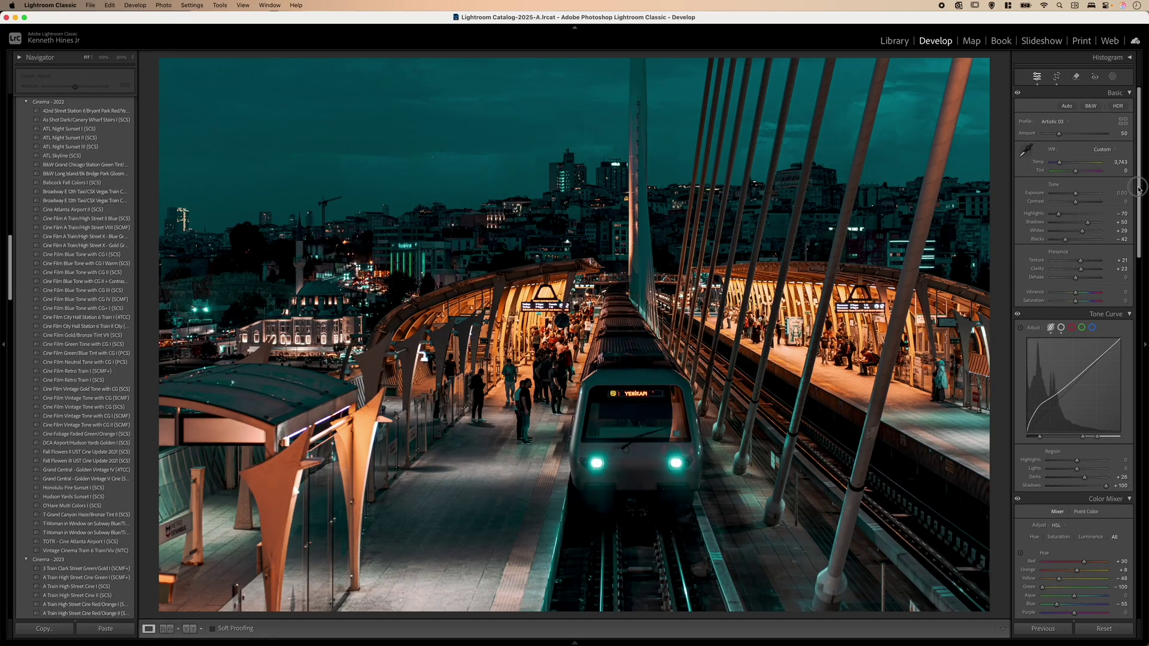
# - Add a post-crop vignette with Amount −31, Midpoint 0, Feather 100 and Highlights 100
pyautogui.scroll(-15, 1137, 539)
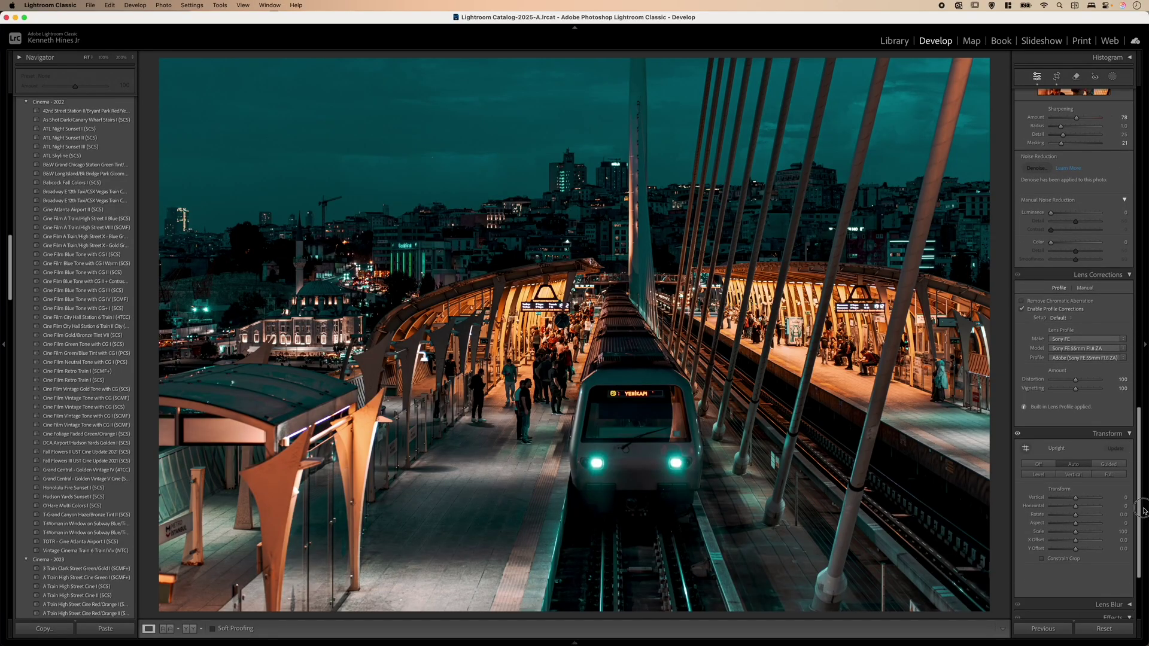
pyautogui.scroll(-2, 1137, 538)
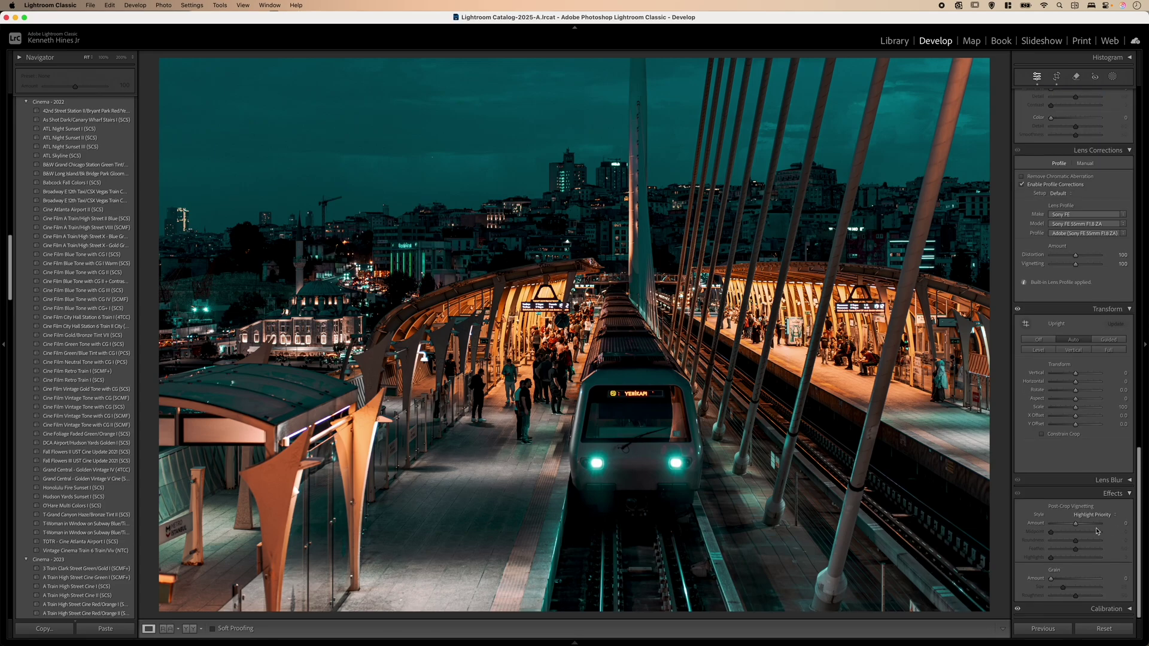
pyautogui.moveTo(1075, 525); pyautogui.dragTo(1068, 525)
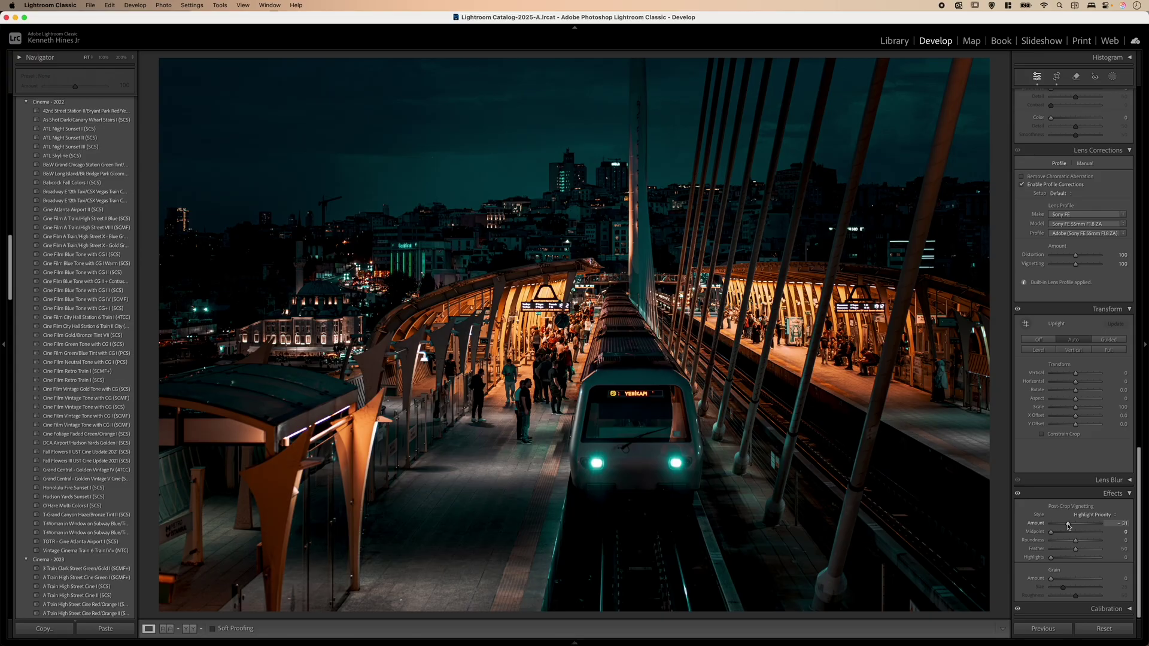
pyautogui.moveTo(1050, 557); pyautogui.dragTo(1100, 557)
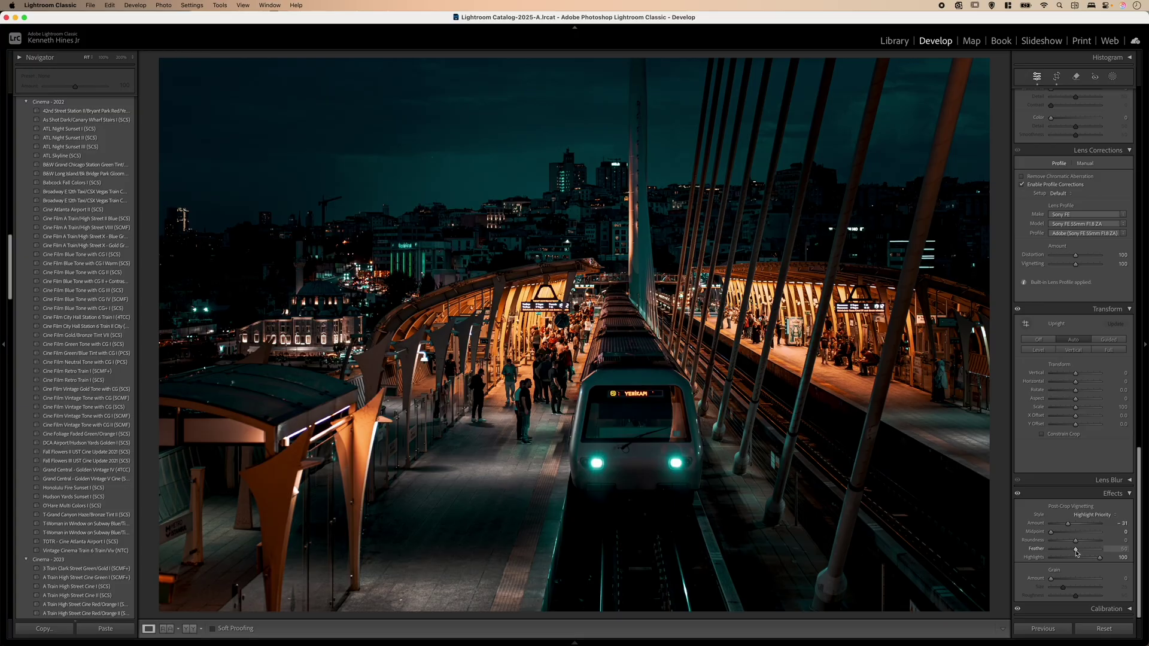
pyautogui.click(1076, 550)
pyautogui.moveTo(1076, 551); pyautogui.dragTo(1099, 550)
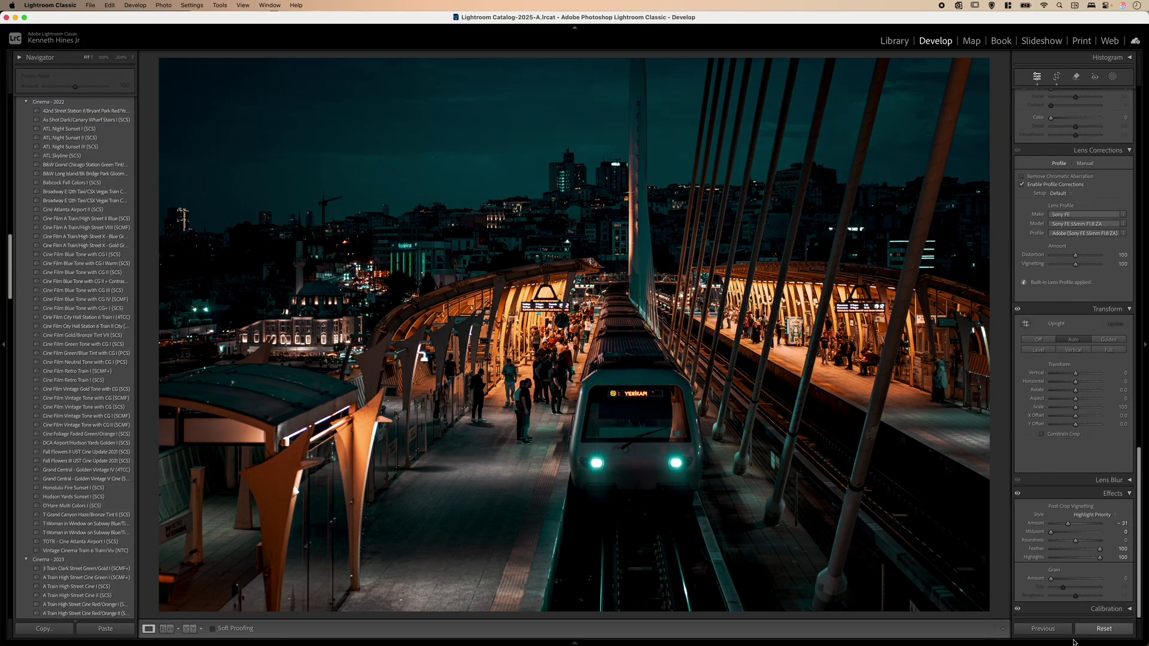
# - Create a new mask that automatically selects the sky
pyautogui.moveTo(1104, 586)
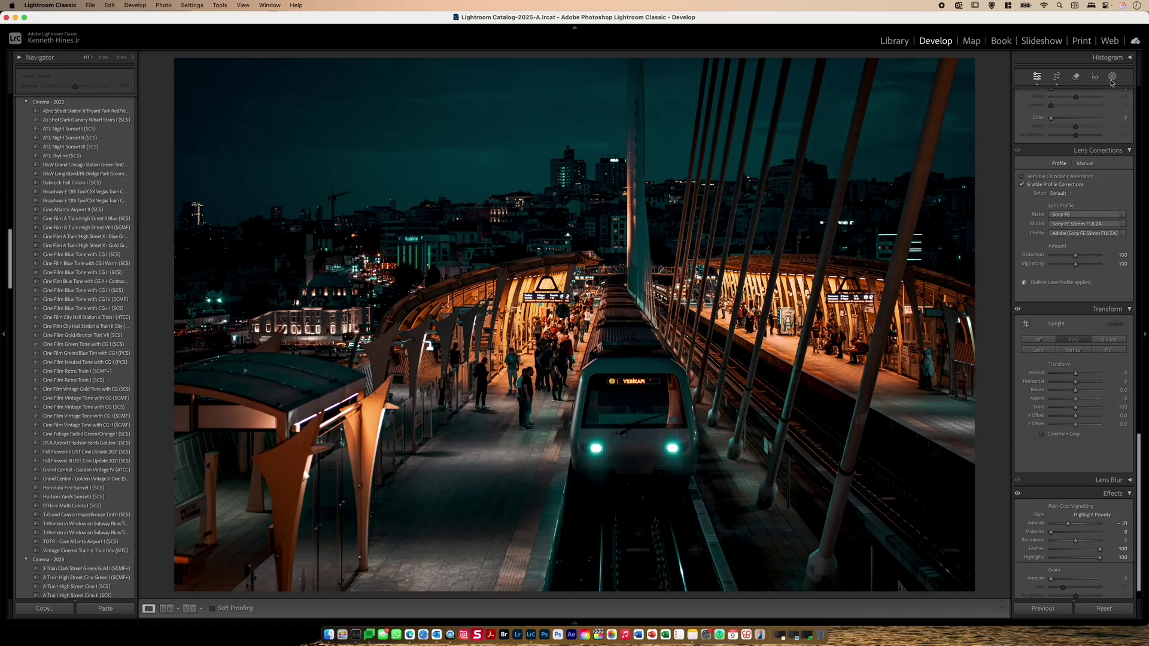
pyautogui.click(1112, 78)
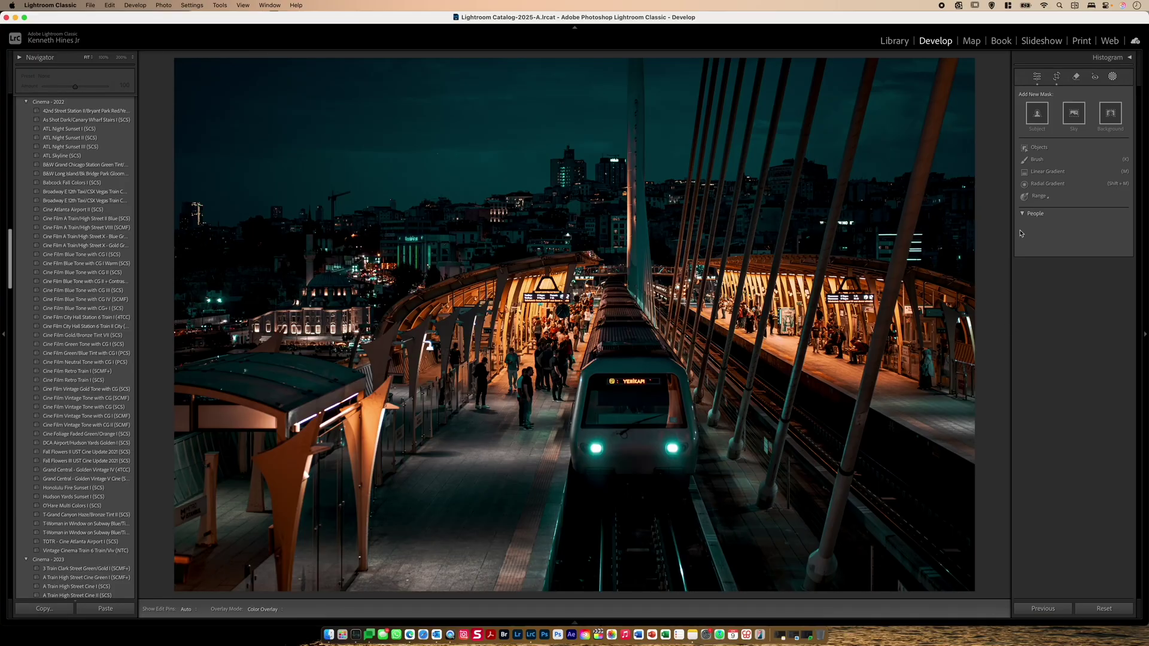
pyautogui.click(1075, 117)
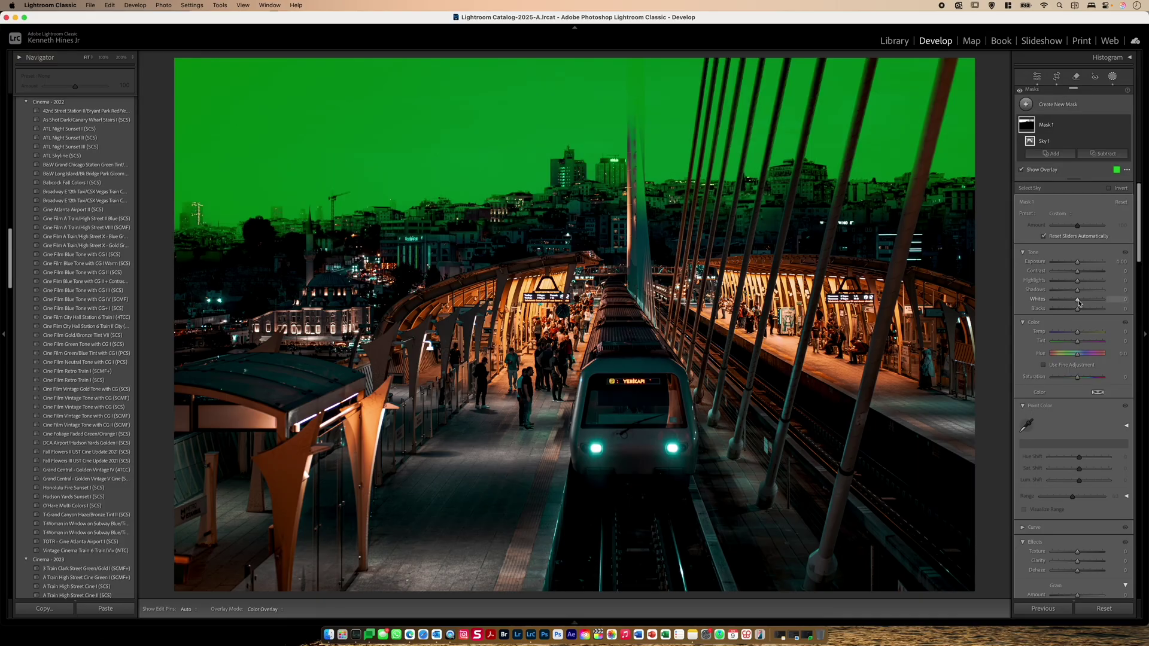
# - Hide the mask overlay and raise the Whites of the sky mask to 44
pyautogui.press('o')
pyautogui.moveTo(1079, 302); pyautogui.dragTo(1087, 304)
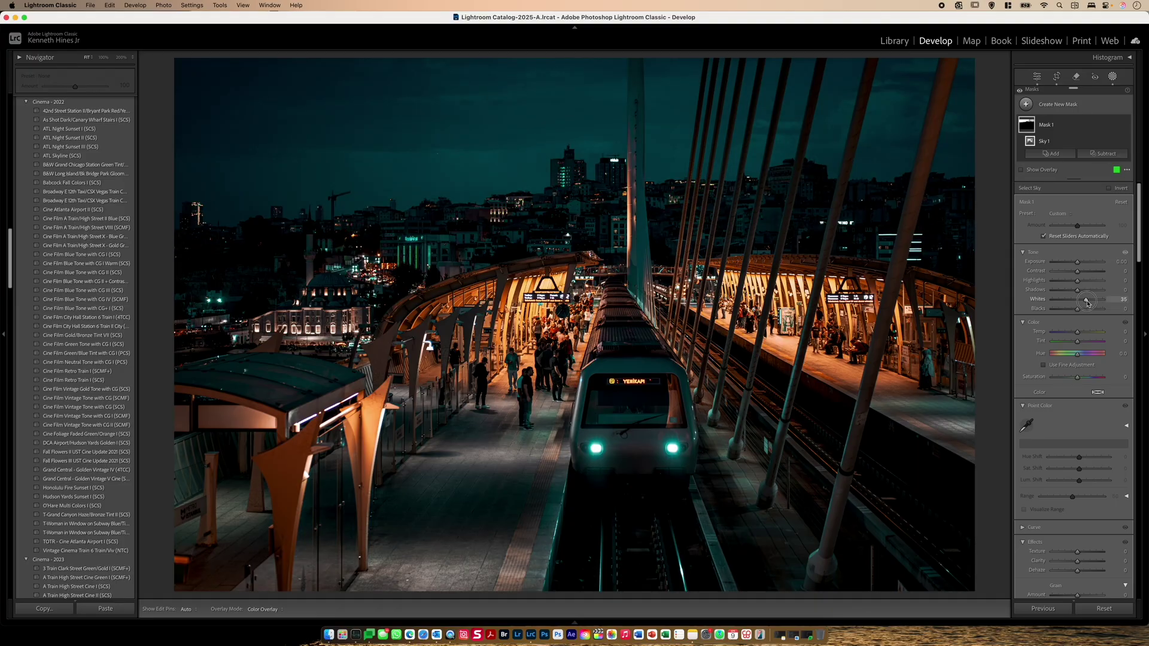
pyautogui.moveTo(1089, 304); pyautogui.dragTo(1090, 303)
# - Create a wide, flat radial gradient mask over the city skyline, tilted slightly upward to the right and stretched taller to cover the buildings
pyautogui.click(1059, 106)
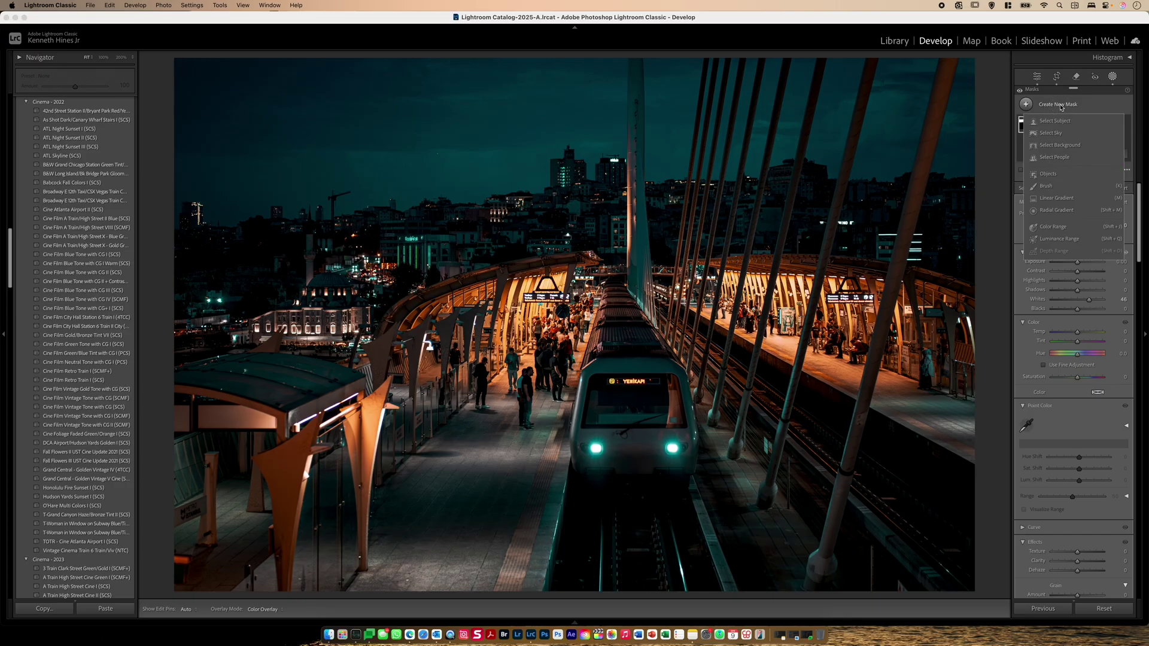
pyautogui.click(1056, 211)
pyautogui.moveTo(558, 219); pyautogui.dragTo(970, 286)
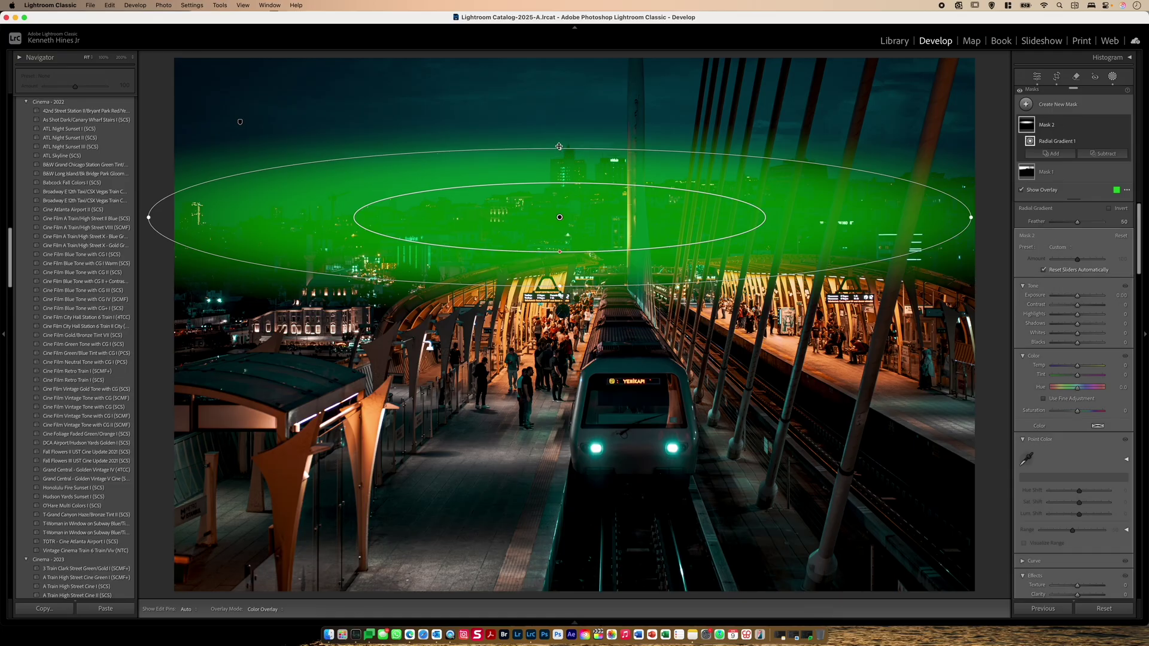
pyautogui.moveTo(557, 140); pyautogui.dragTo(549, 142)
pyautogui.moveTo(566, 207); pyautogui.dragTo(584, 219)
pyautogui.moveTo(573, 161); pyautogui.dragTo(571, 145)
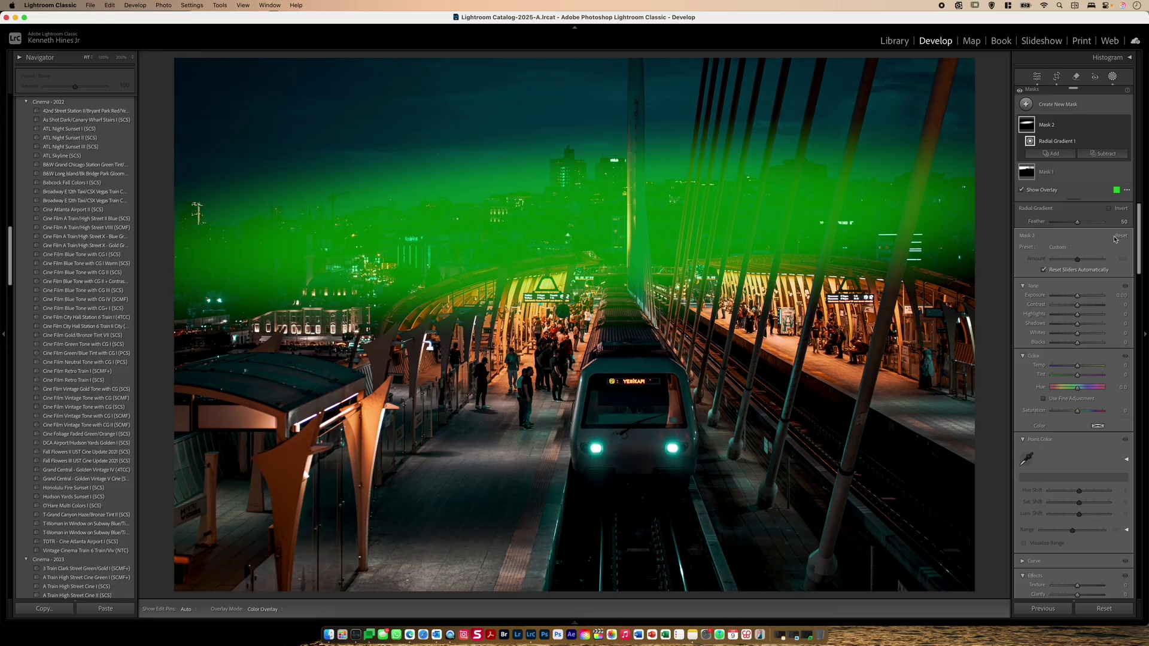
pyautogui.moveTo(571, 157); pyautogui.dragTo(570, 152)
# - Raise the Shadows of the skyline's radial mask to about 31 and leave masking
pyautogui.moveTo(1077, 324); pyautogui.dragTo(1085, 327)
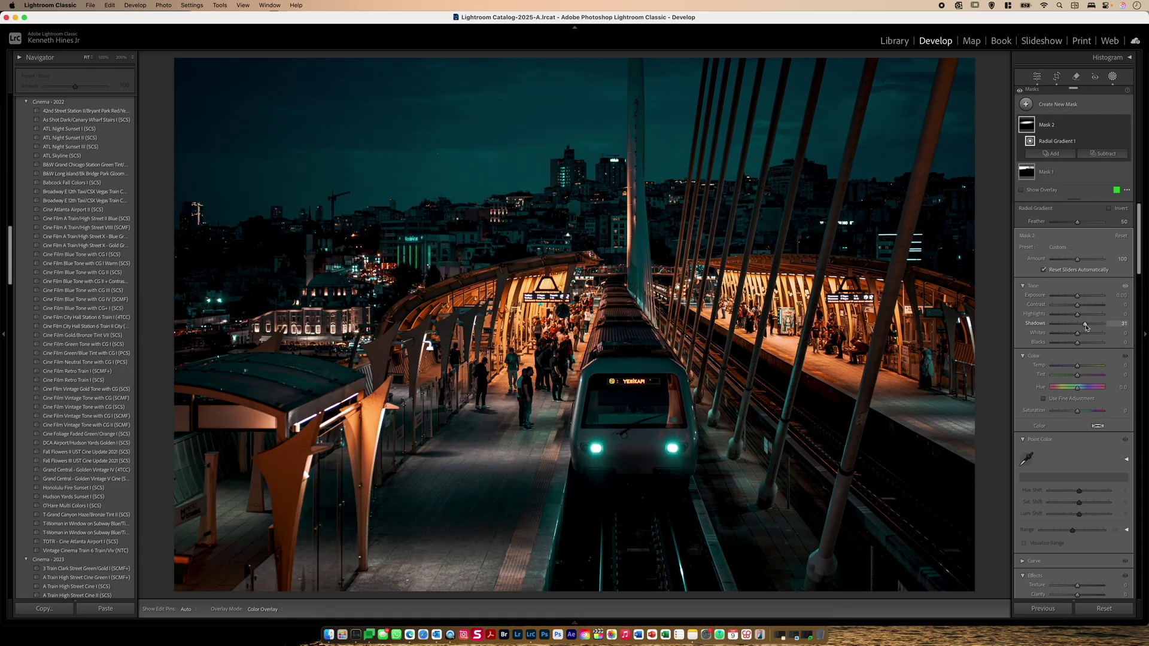
pyautogui.moveTo(1086, 326); pyautogui.dragTo(1087, 327)
pyautogui.press('m')
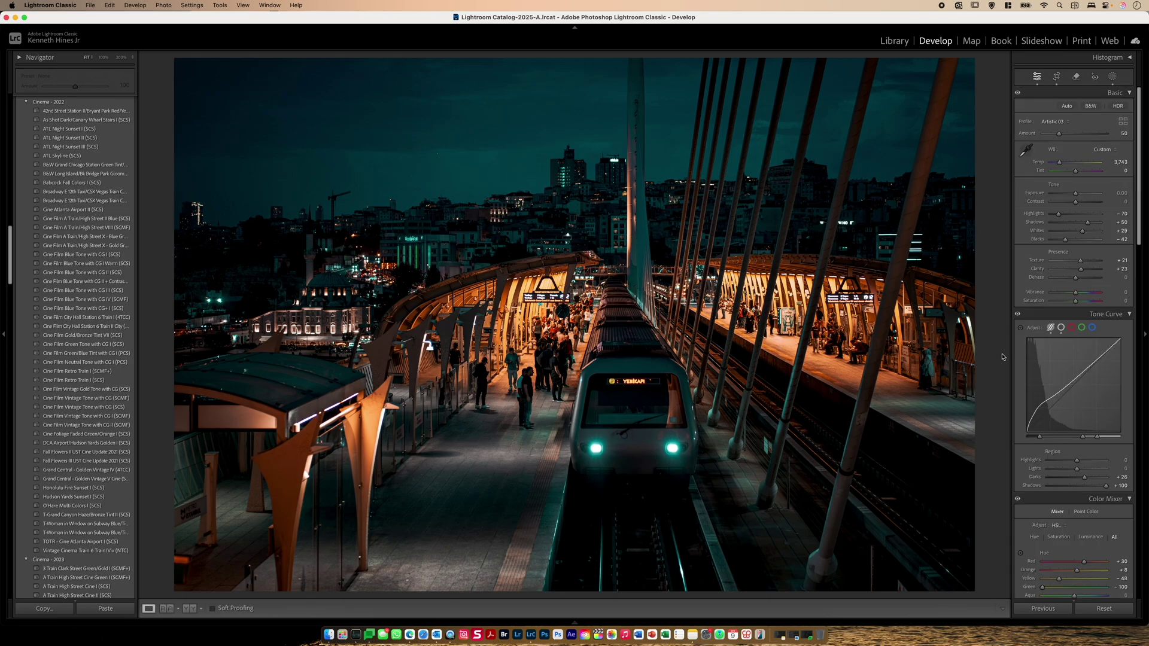